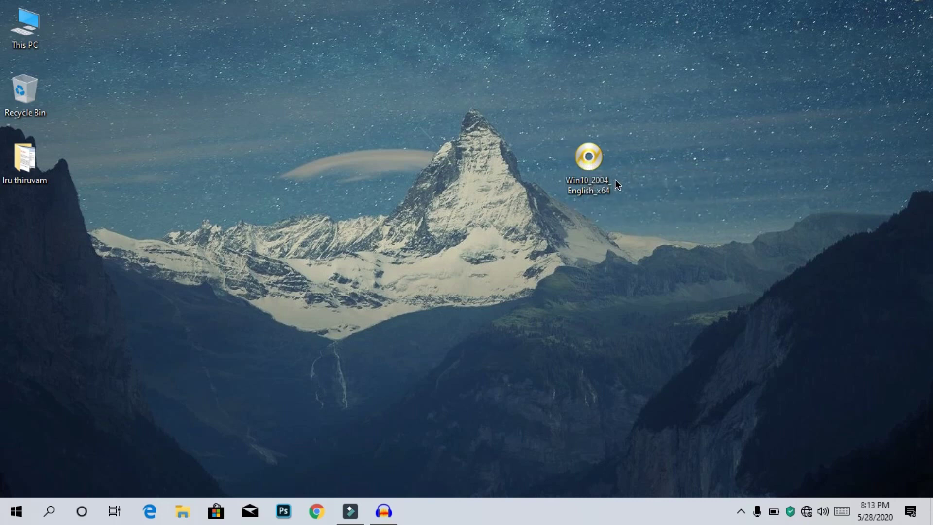
Set Windows Explorer as the default app for opening the Win10_2004_English_x64 ISO file on the desktop.
double_click(587, 166)
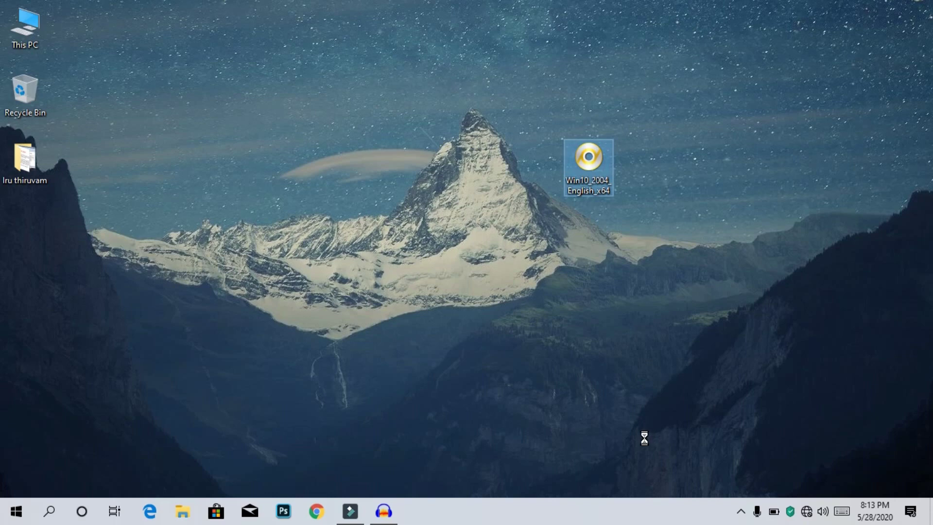
key(shift+F10)
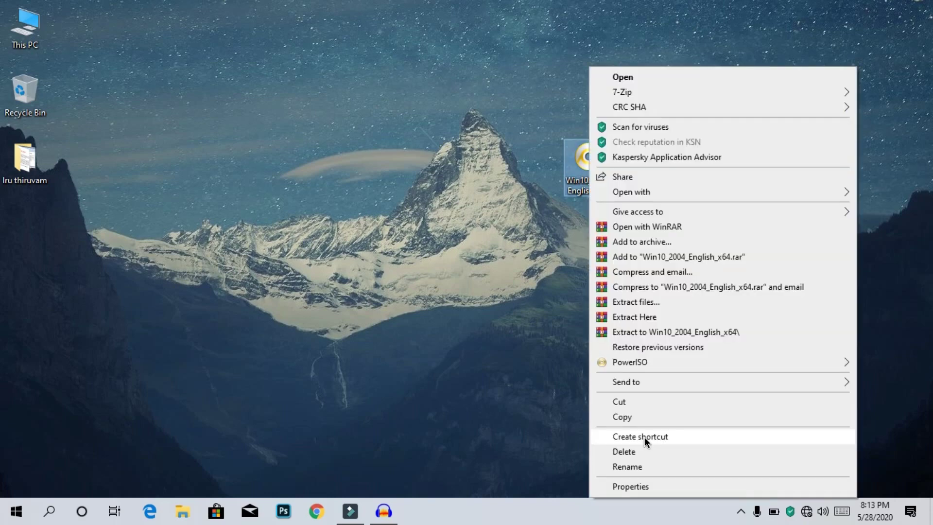
click(636, 487)
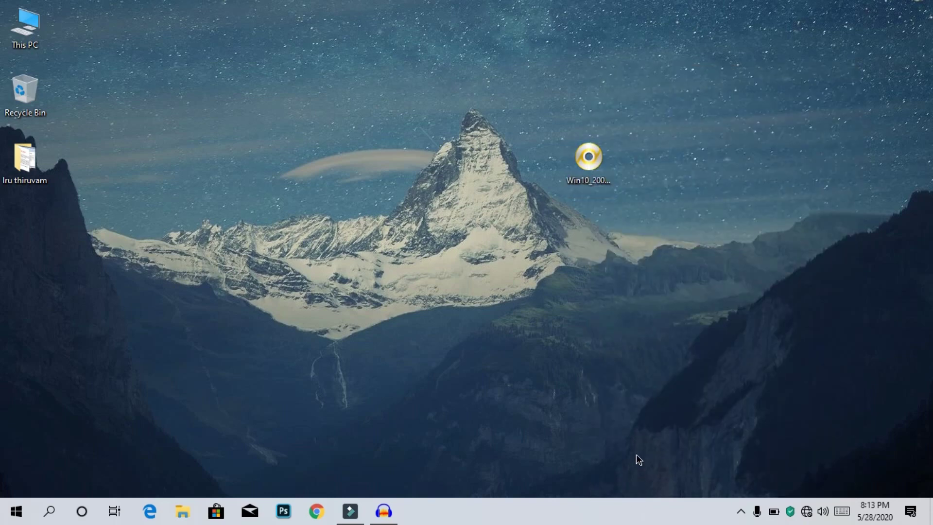
click(788, 251)
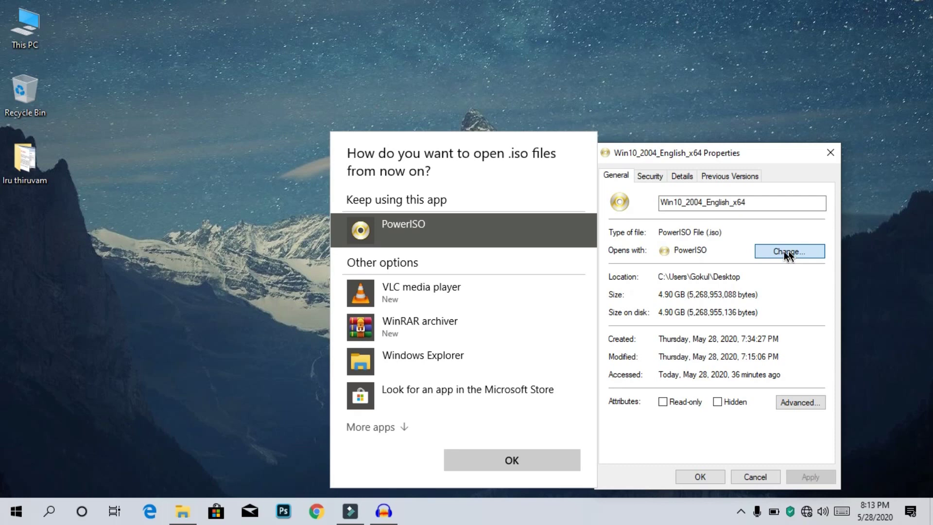
click(491, 354)
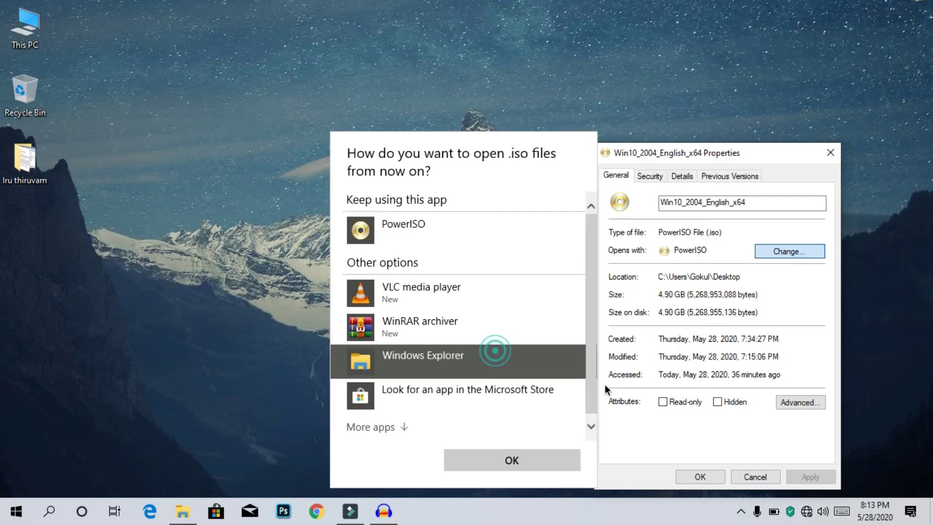
double_click(459, 364)
click(811, 477)
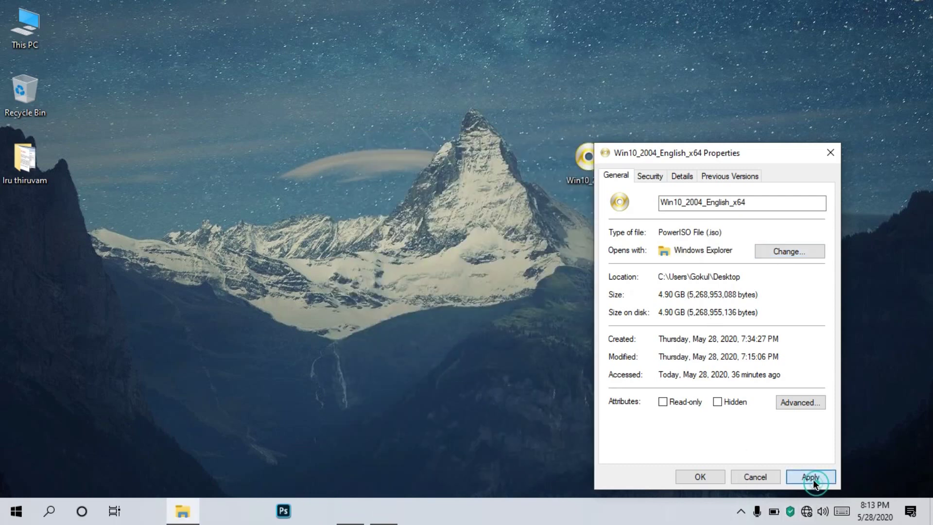
click(701, 476)
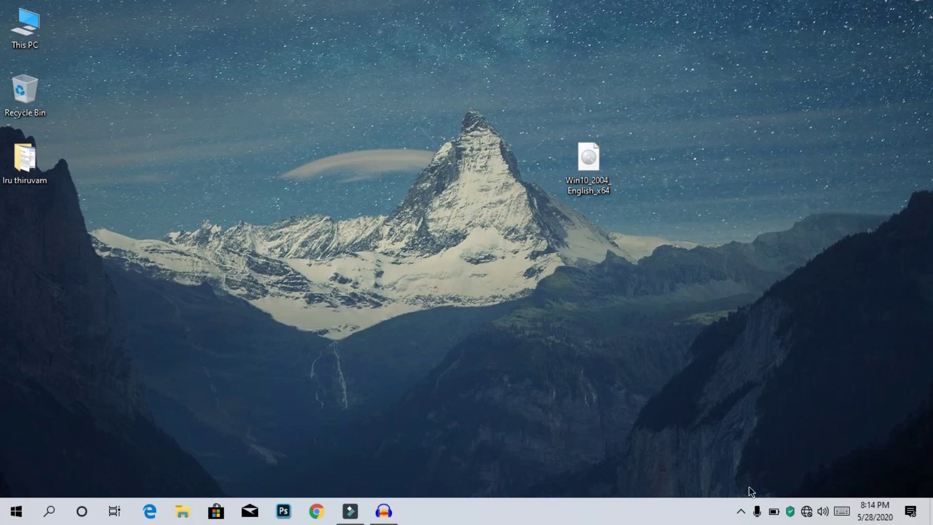
Check the laptop's battery charge and power mode before installing.
click(772, 514)
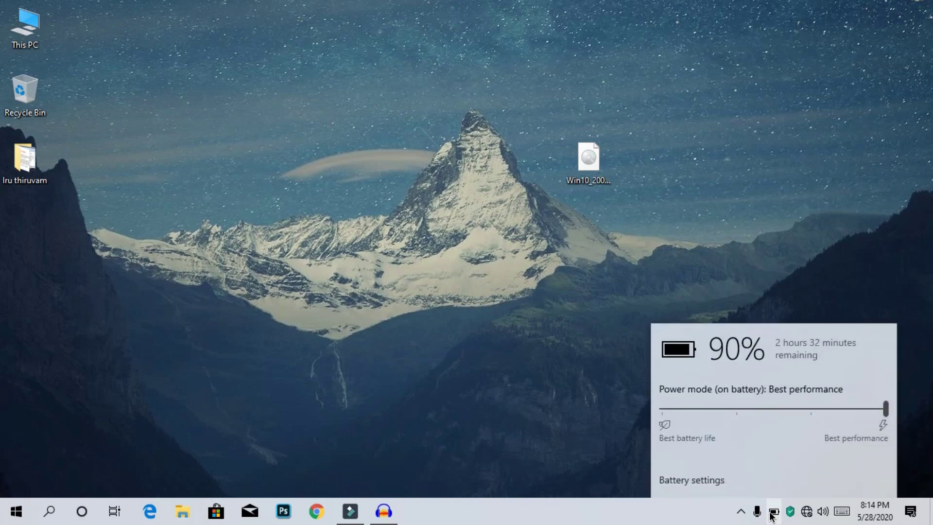
click(702, 183)
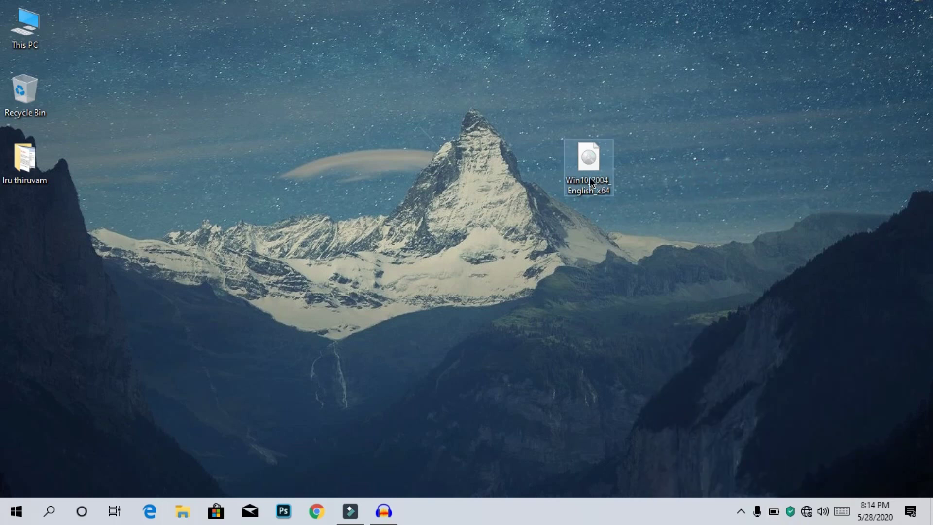
Mount the Win10_2004_English_x64 ISO and run the setup program from the mounted DVD drive.
double_click(585, 162)
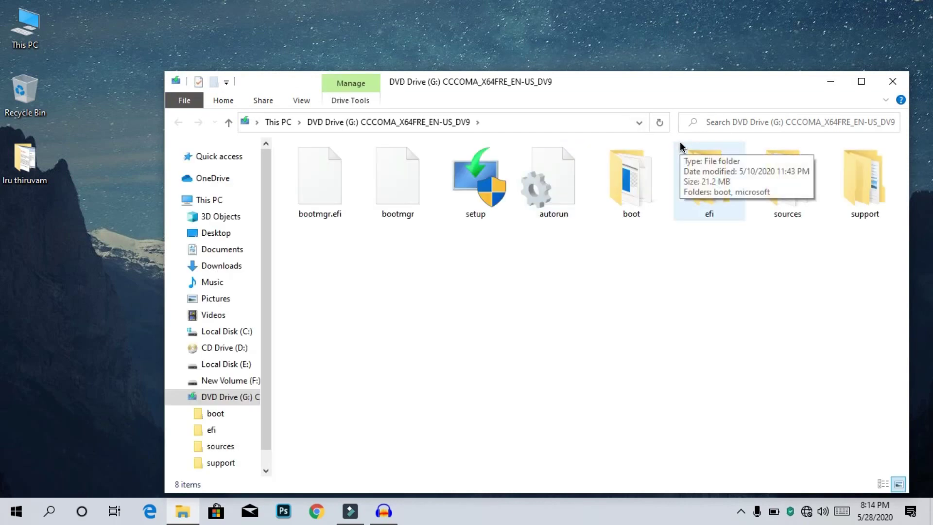
click(861, 86)
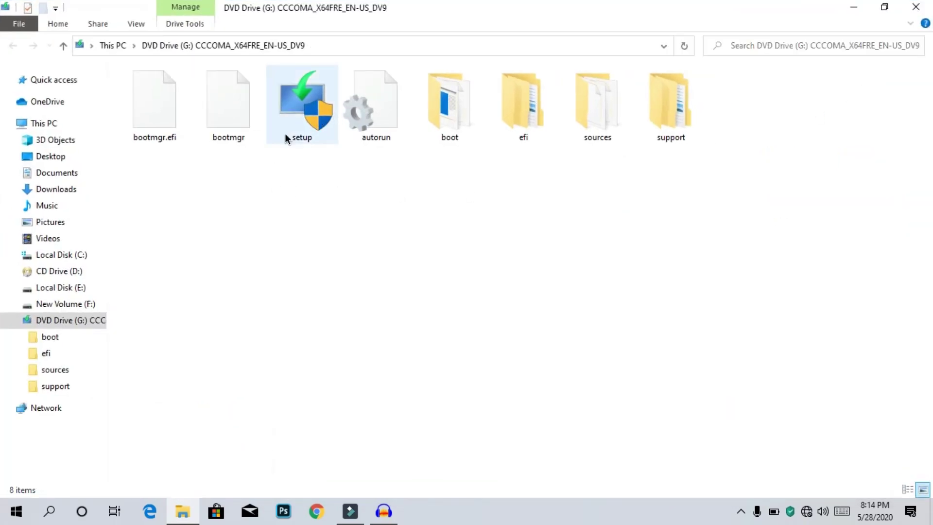
double_click(314, 123)
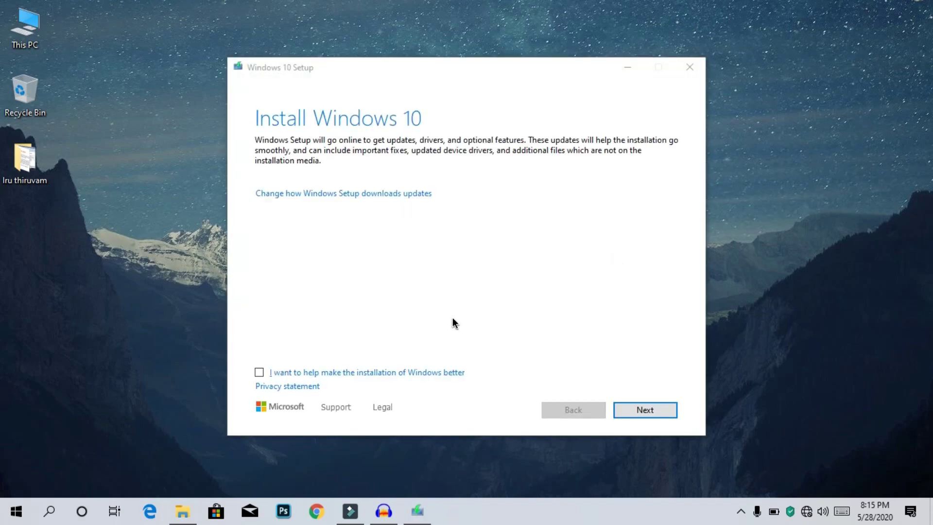
Proceed past the Install Windows 10 introduction and check the Wi-Fi status during the PC check.
click(655, 410)
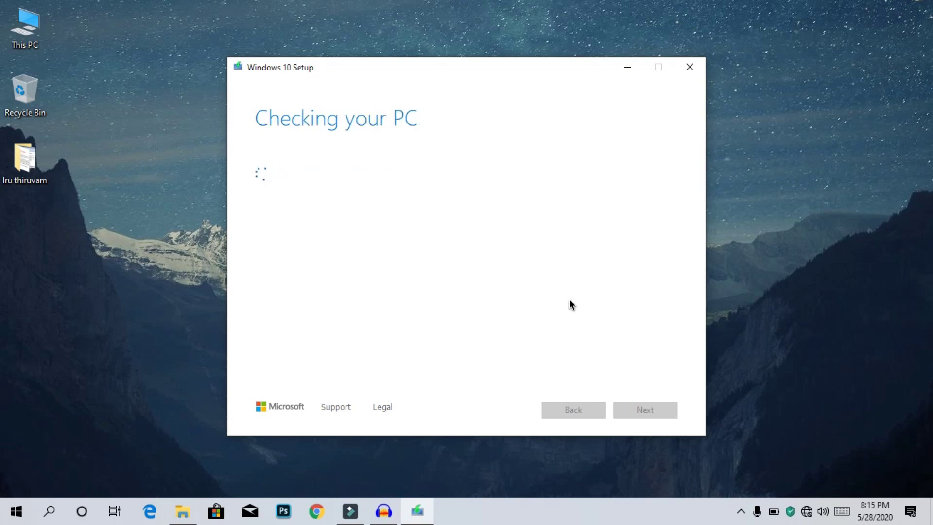
click(802, 520)
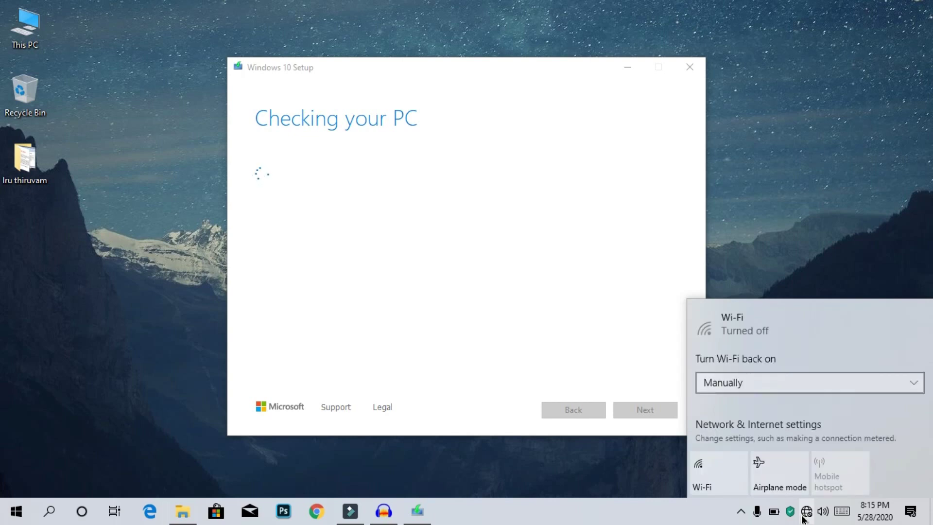
click(570, 320)
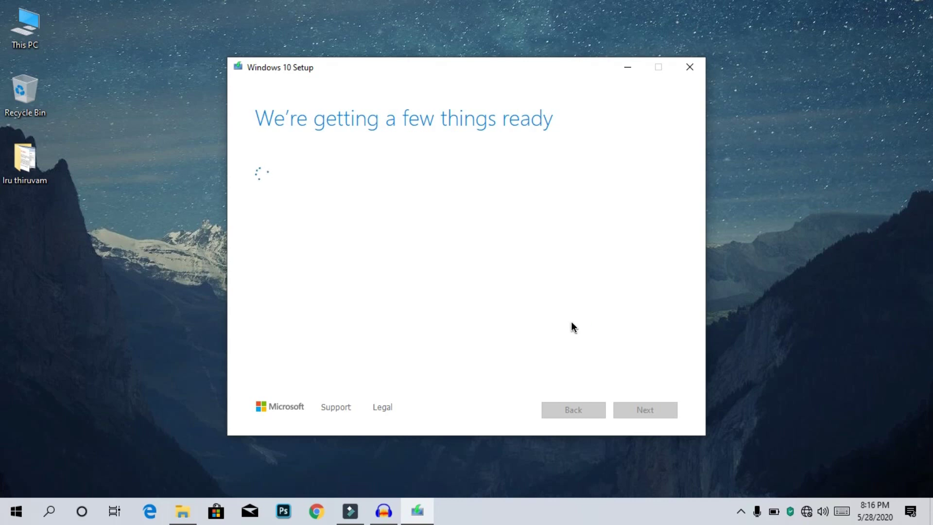
Read through the Microsoft software license terms and accept them.
scroll(573, 322, down, 6)
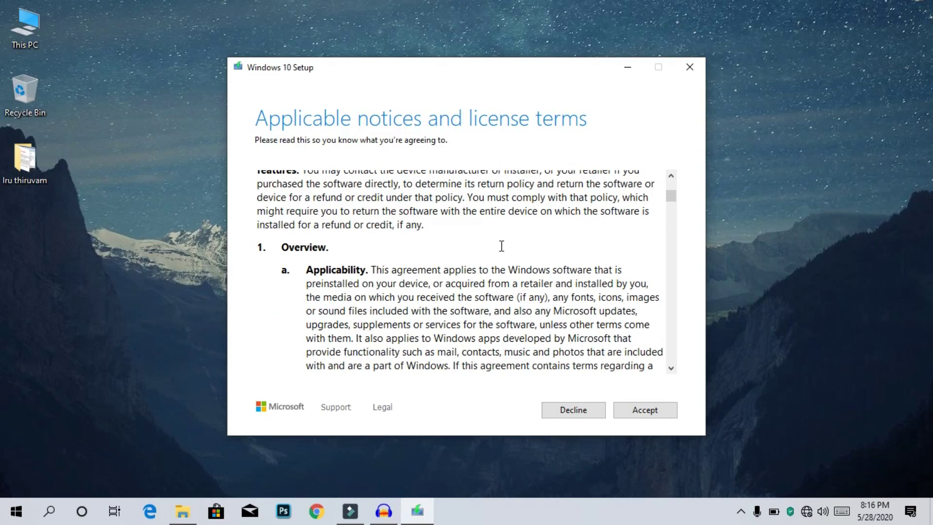
scroll(501, 245, up, 8)
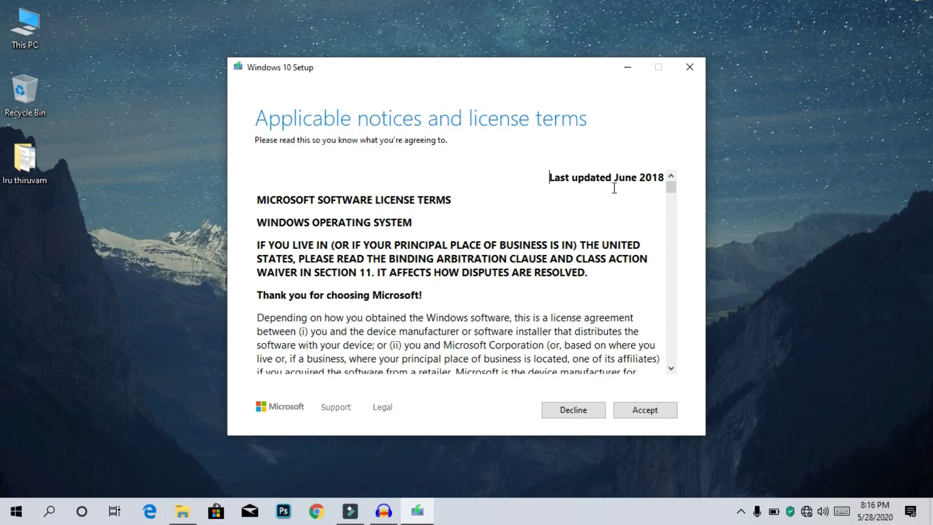
scroll(423, 272, down, 5)
scroll(423, 251, down, 10)
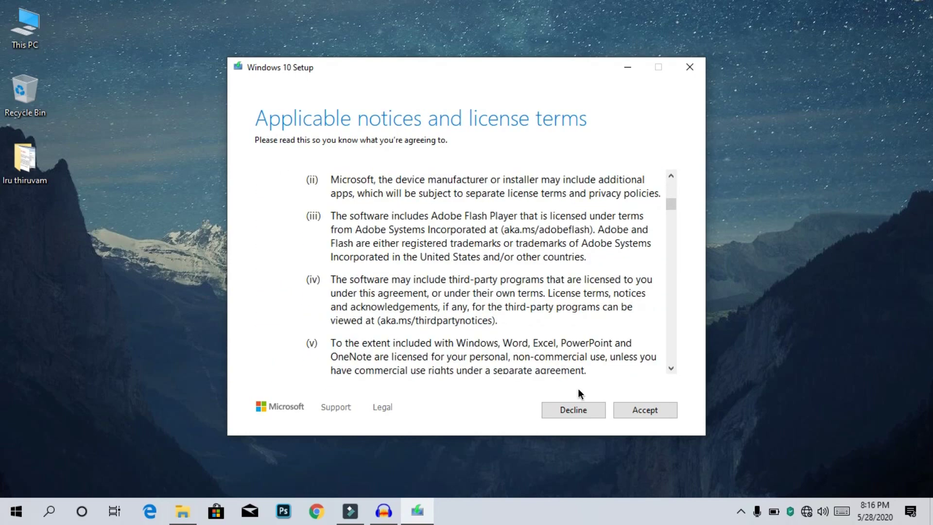
click(660, 410)
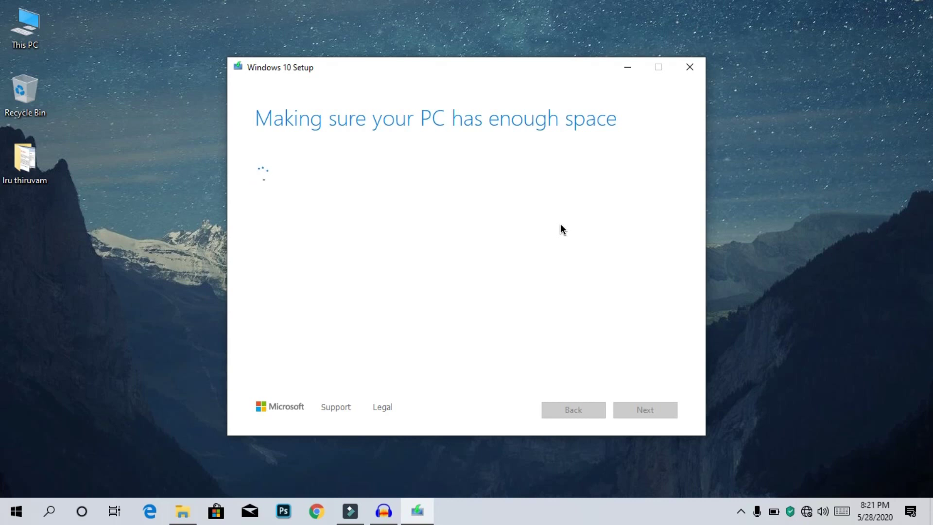
Check the free space on Local Disk (C:) and look through its folders, closing the file window at the end.
click(10, 22)
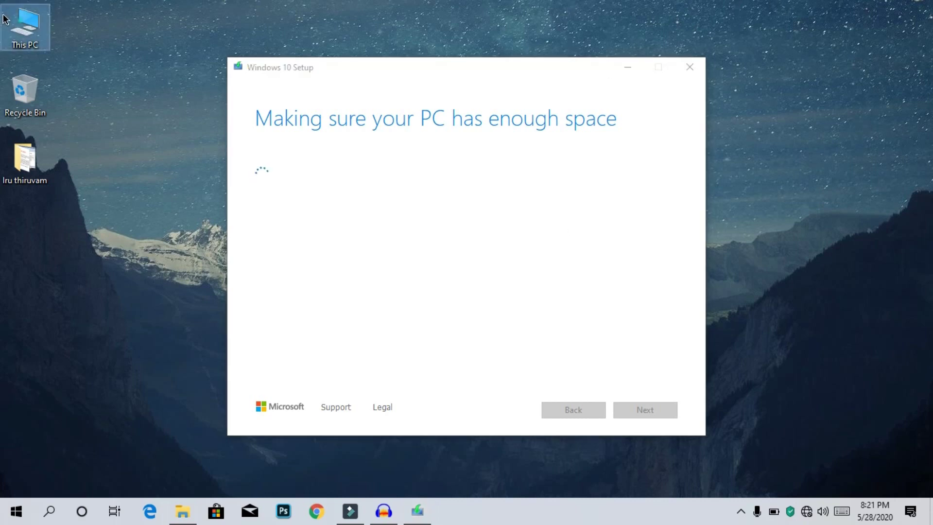
double_click(32, 35)
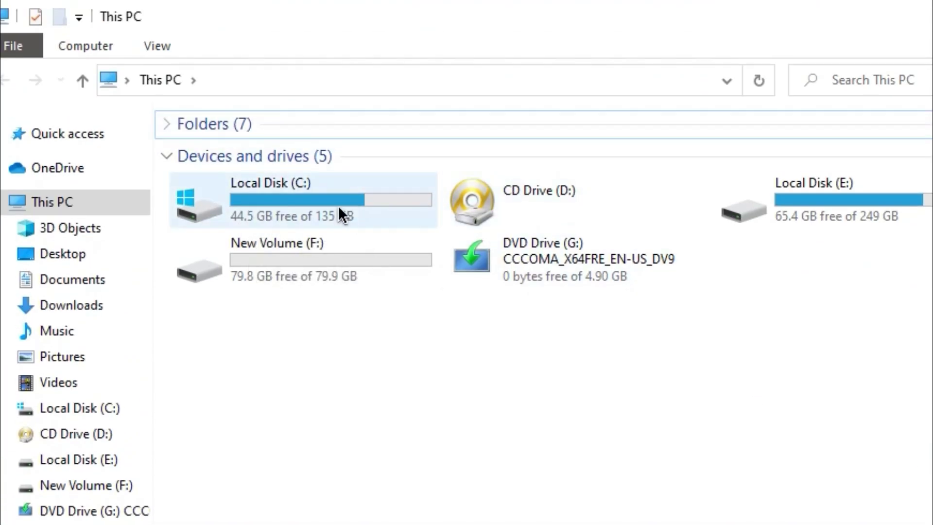
mouse_move(338, 209)
click(372, 259)
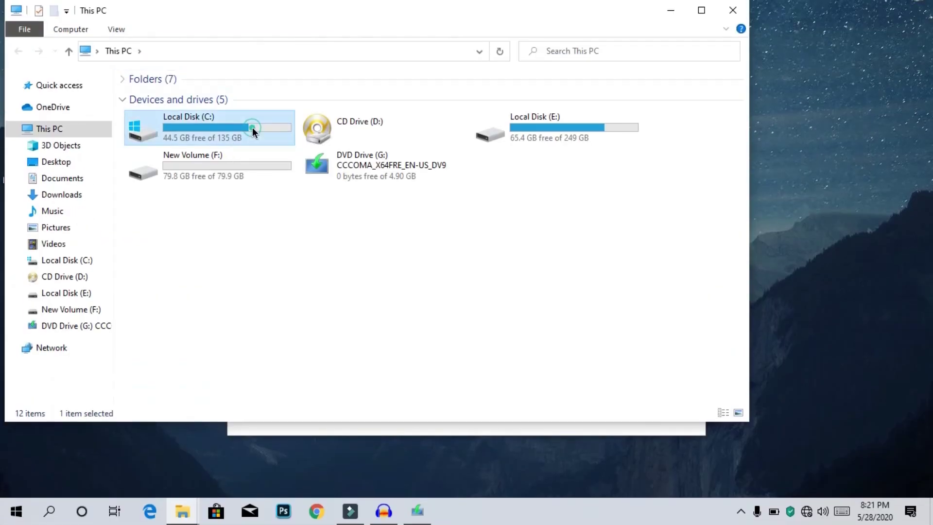
double_click(252, 132)
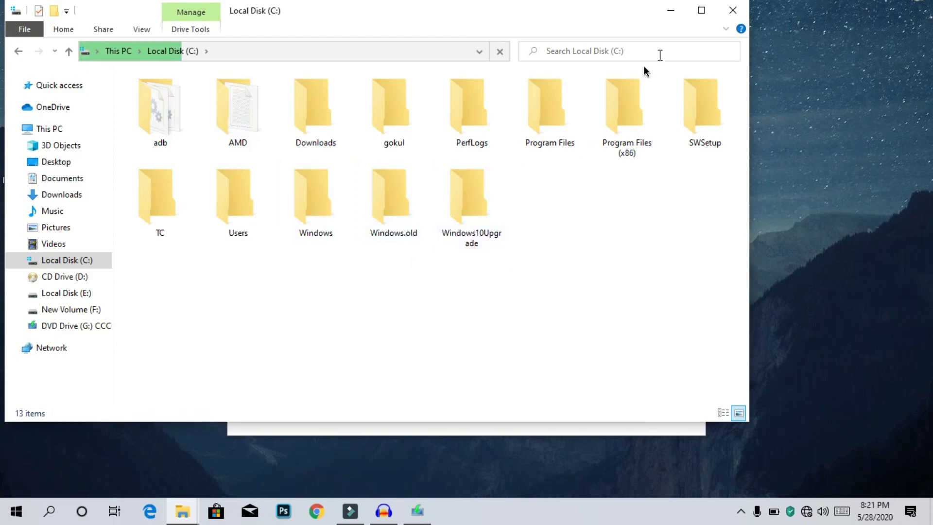
click(732, 14)
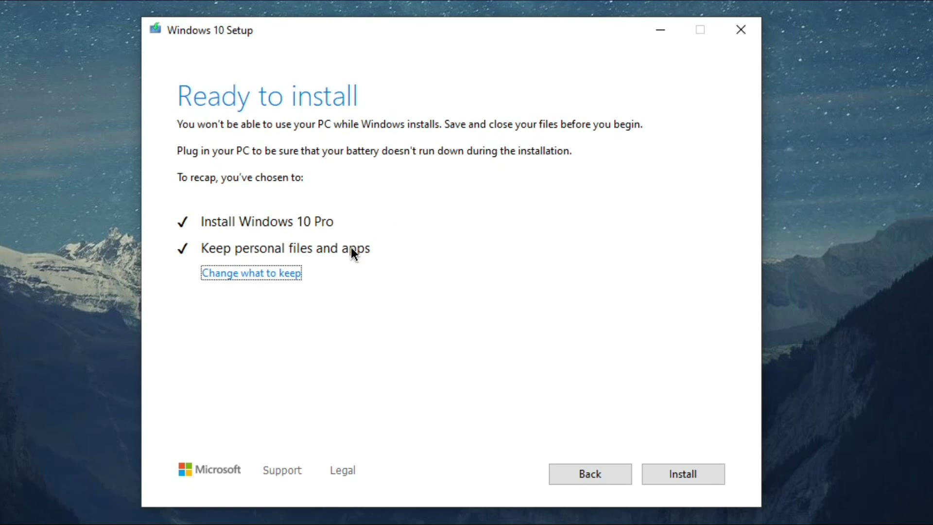
Review the choices of what to keep, select Keep personal files and apps, and start the Windows 10 Pro installation.
click(276, 276)
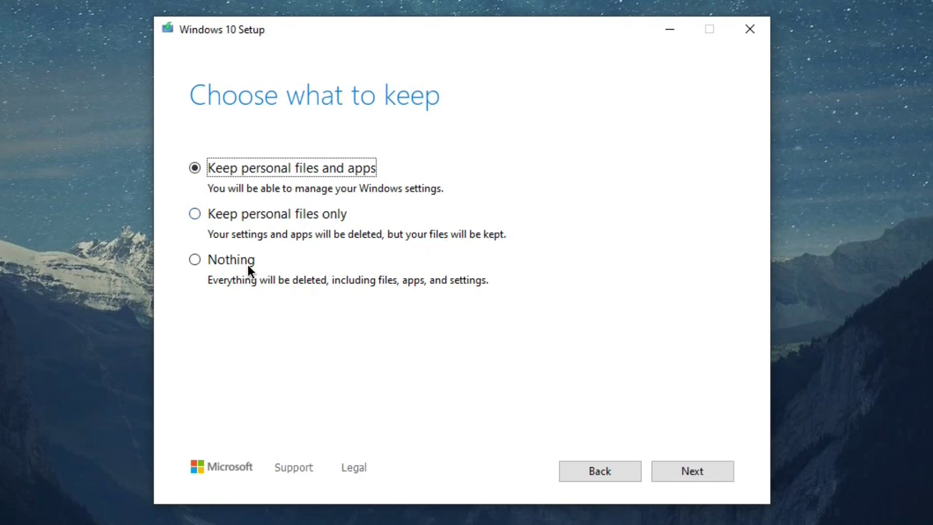
click(242, 186)
click(327, 212)
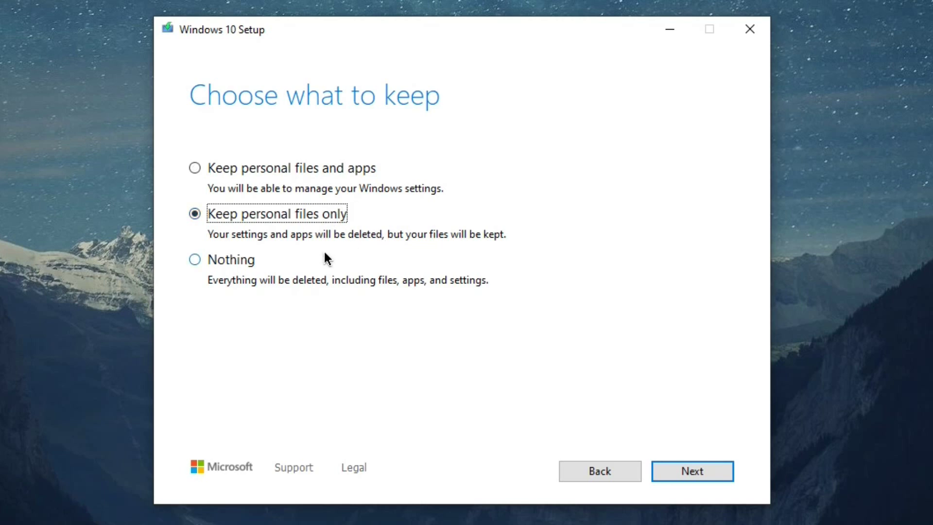
click(239, 261)
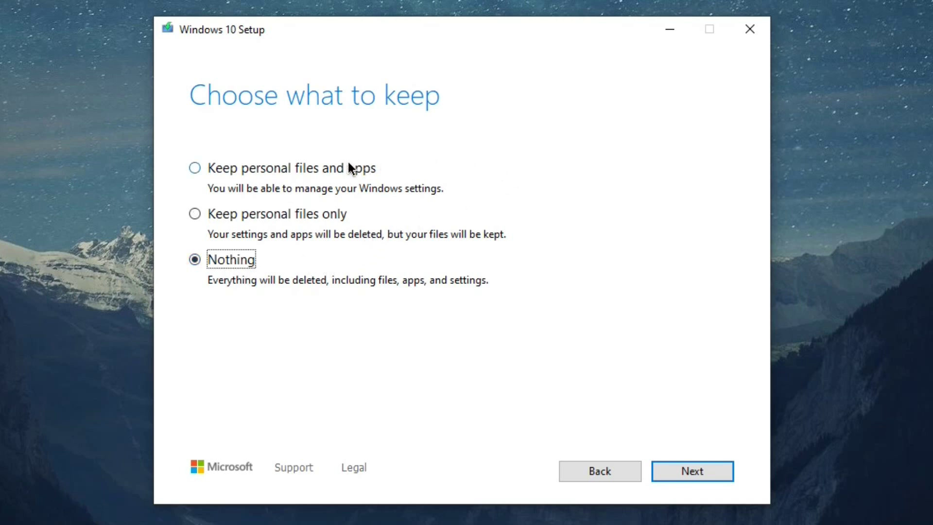
click(360, 168)
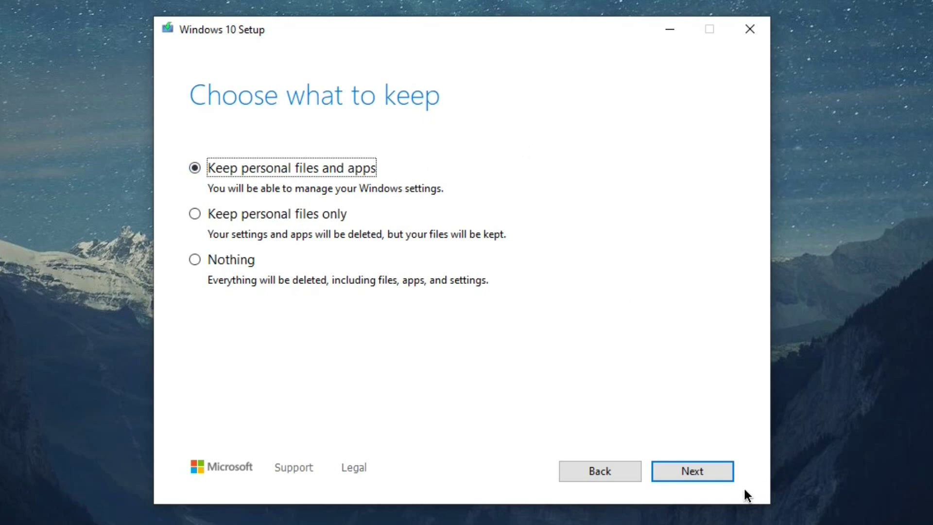
click(705, 474)
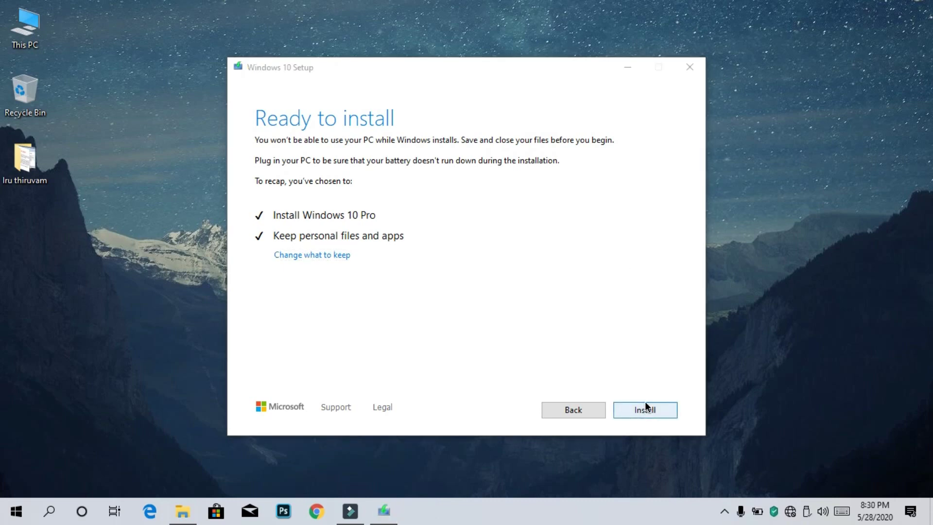
click(645, 408)
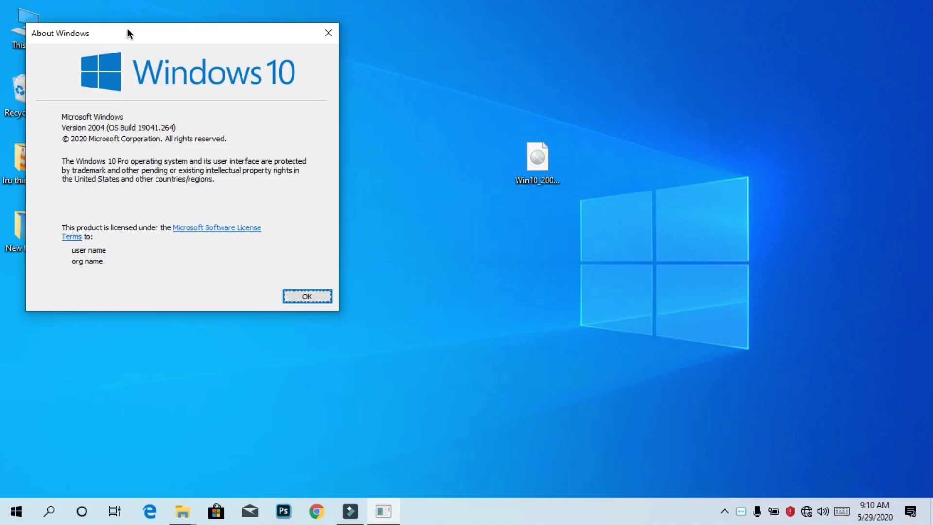
Examine the installed version and build in the About Windows window and close it.
drag(127, 29, 315, 96)
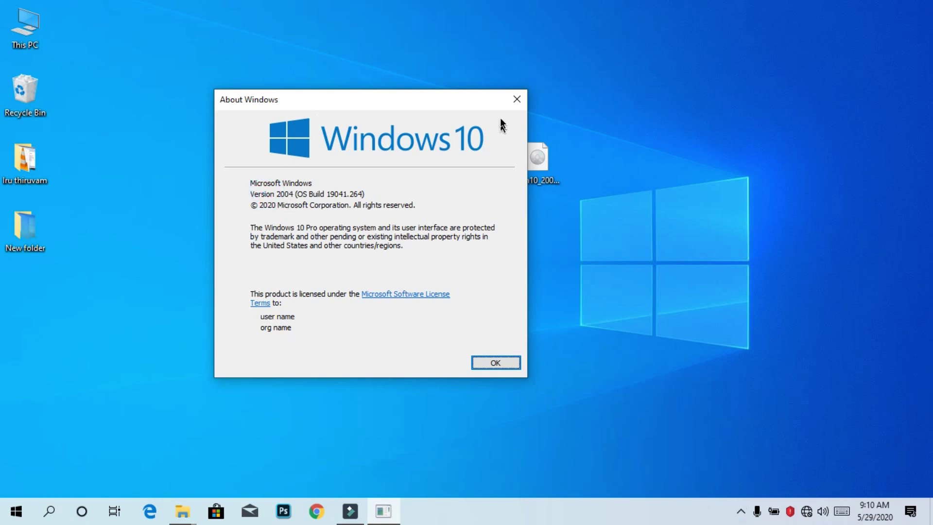
click(515, 99)
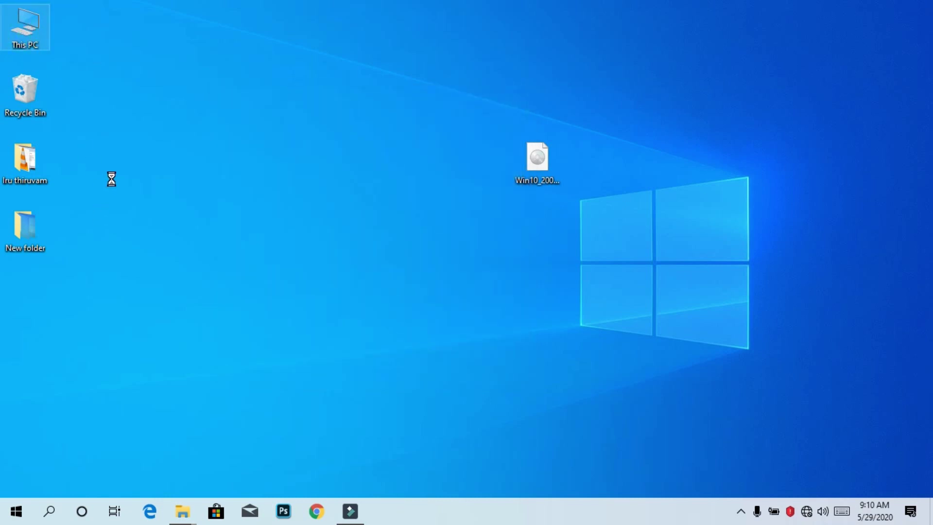
key(shift+F10)
click(426, 74)
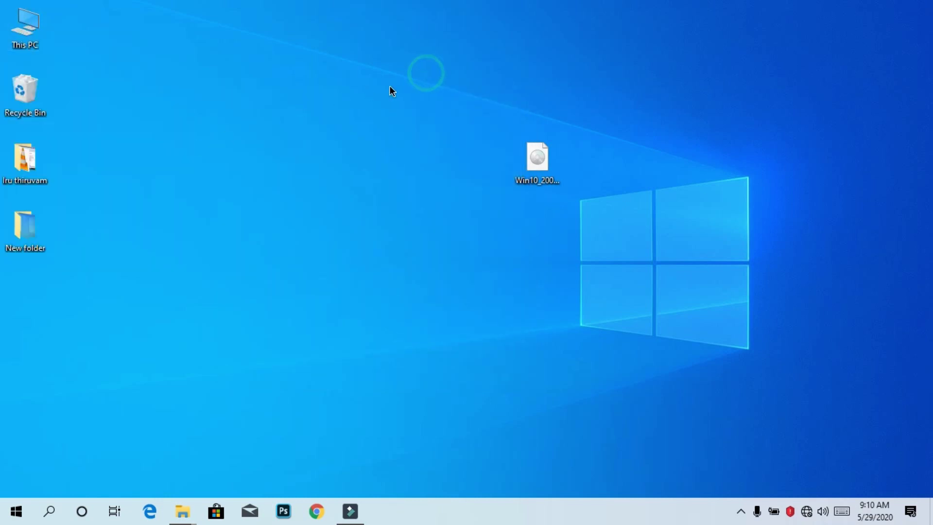